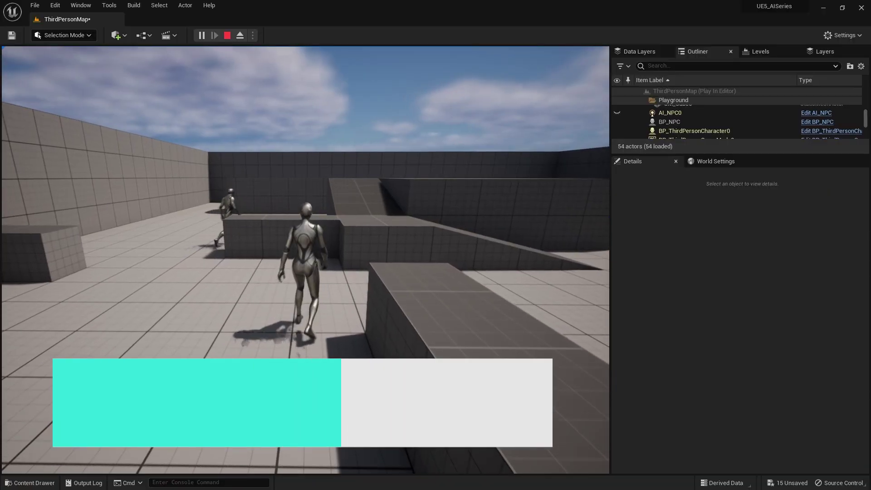
# Run the character around the playground to watch how the NPC moves to cover.
pyautogui.press('w')
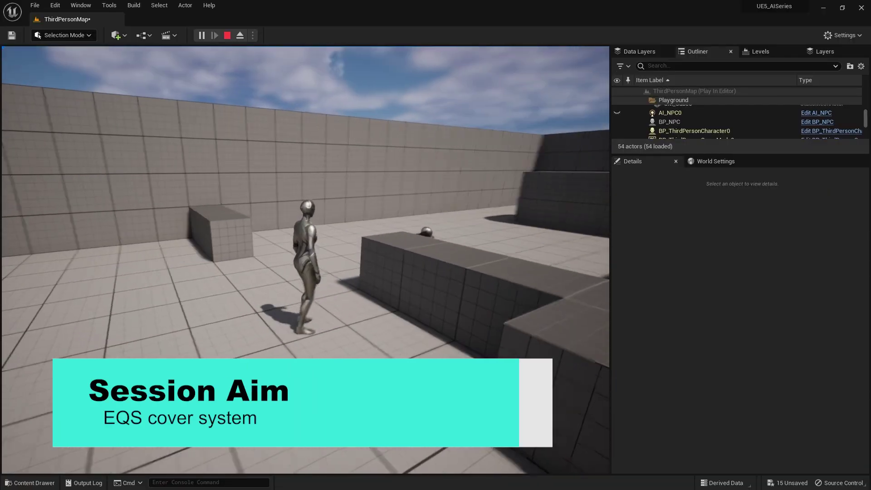
pyautogui.press('a')
pyautogui.press('w')
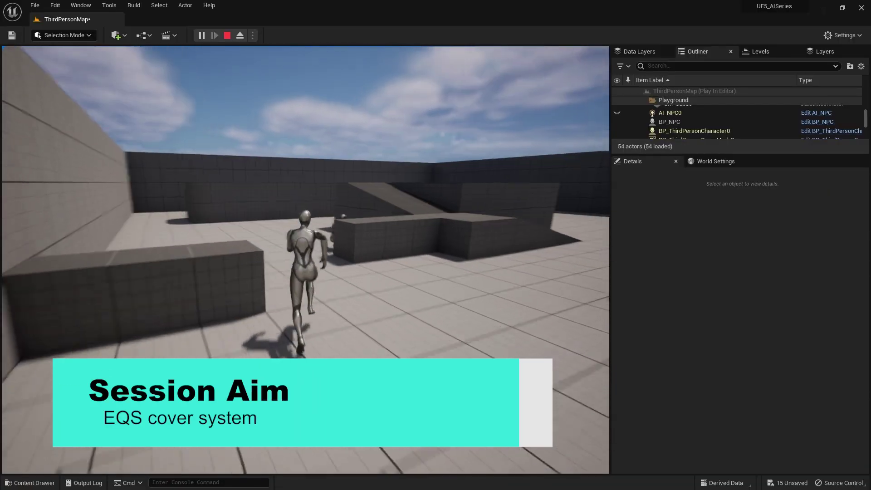
pyautogui.press('w')
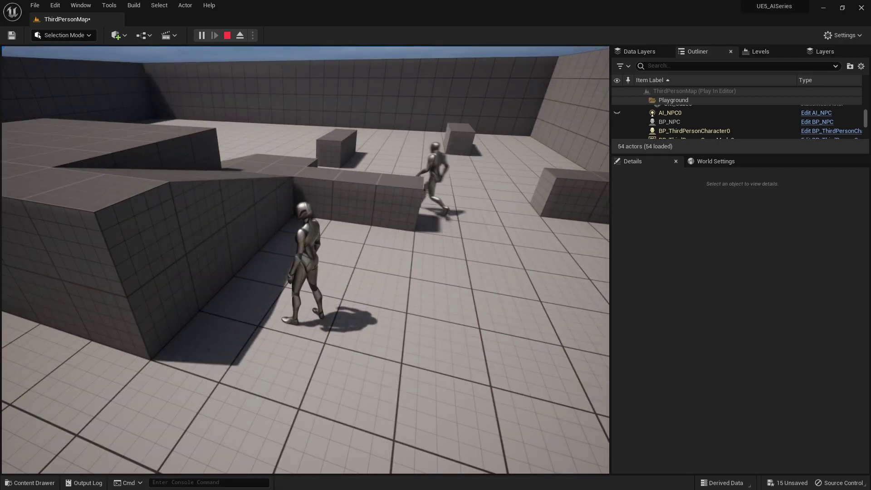
pyautogui.press('d')
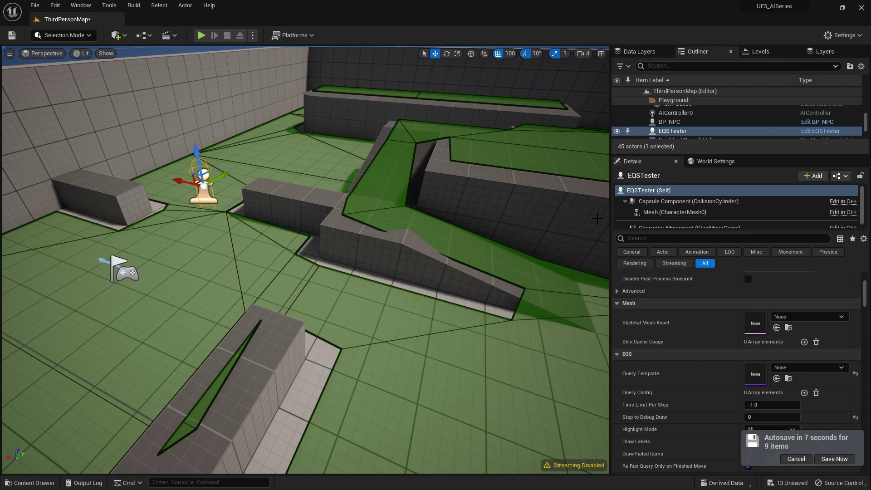
# Create an Environment Query asset named EQS_FindCover in the Characters/AI/EQS folder.
pyautogui.click(29, 482)
pyautogui.rightClick(339, 375)
pyautogui.moveTo(360, 232)
pyautogui.moveTo(408, 224)
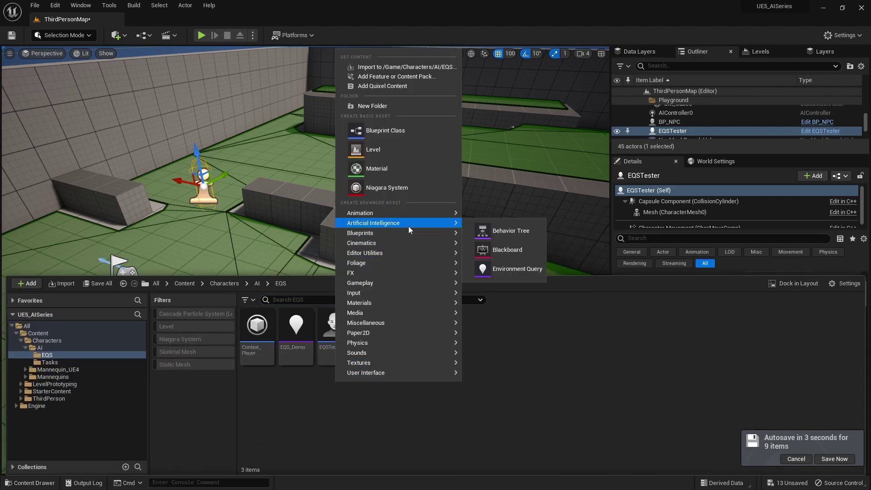
pyautogui.click(497, 268)
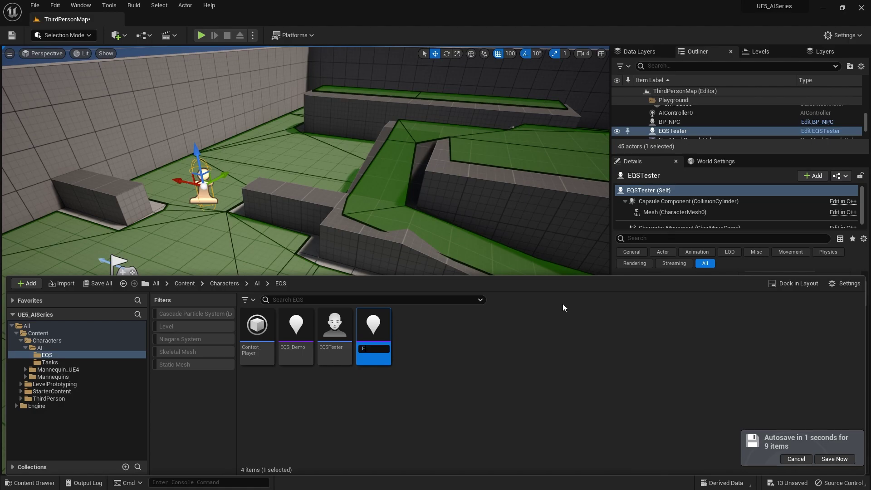
pyautogui.press('Return')
pyautogui.press('F2')
pyautogui.press('Right')
pyautogui.write('_Fi')
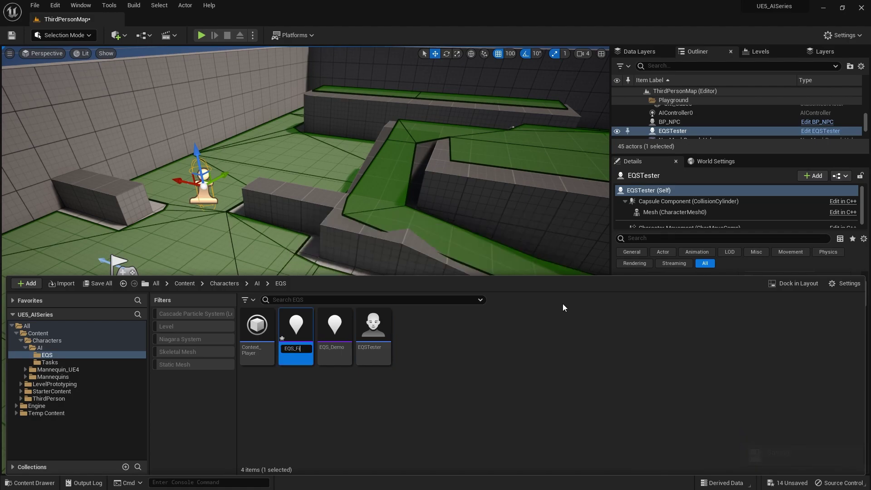
pyautogui.press('Return')
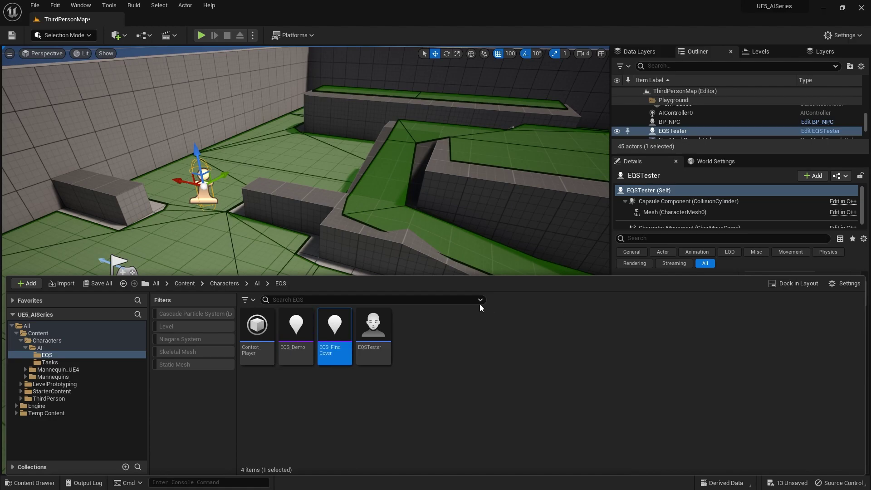
# Attach a Points: Grid generator to the root of EQS_FindCover, align it beneath the root, and save the query.
pyautogui.doubleClick(334, 335)
pyautogui.moveTo(308, 353); pyautogui.dragTo(288, 209, button='right')
pyautogui.moveTo(310, 150); pyautogui.dragTo(306, 210)
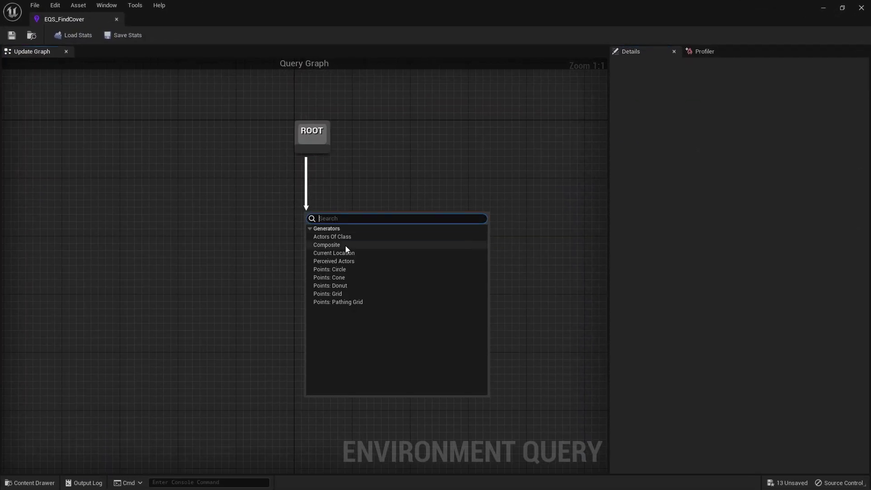
pyautogui.click(339, 292)
pyautogui.moveTo(390, 239); pyautogui.dragTo(321, 243)
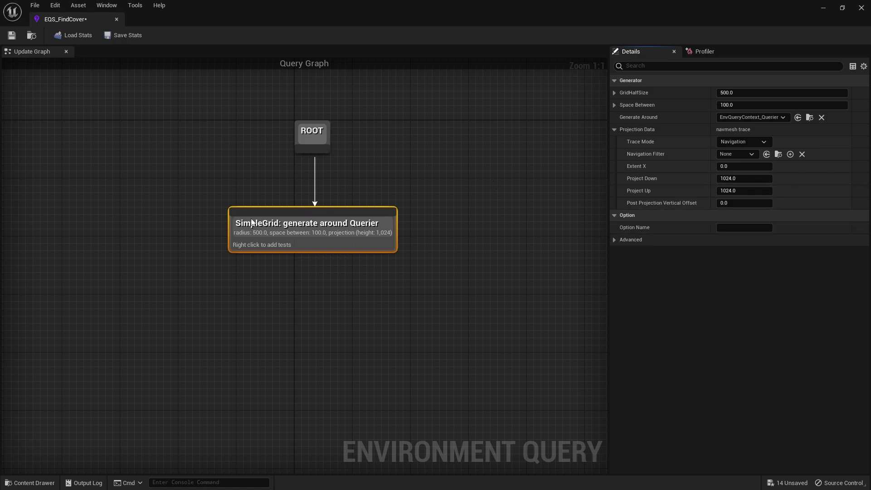
pyautogui.click(11, 35)
pyautogui.click(828, 12)
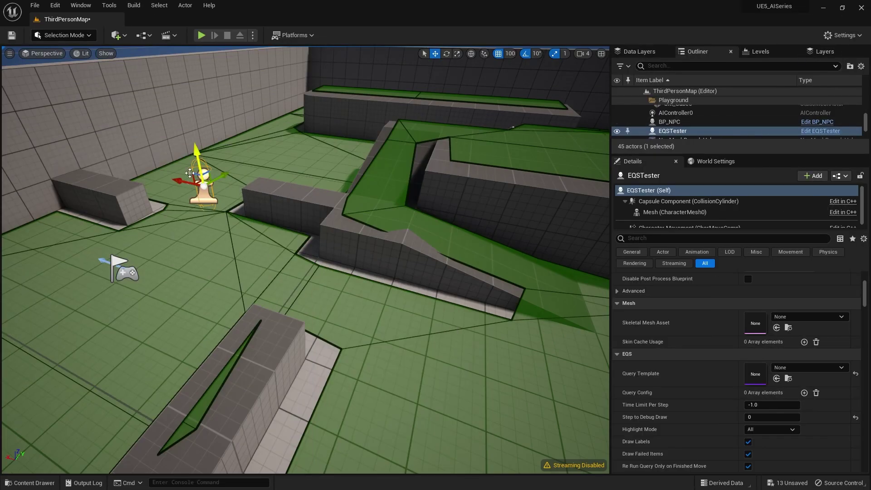
# Set the EQSTester actor's Query Template to EQS_FindCover.
pyautogui.moveTo(211, 181)
pyautogui.mouseDown(button='right')
pyautogui.moveTo(252, 181)
pyautogui.moveTo(204, 179)
pyautogui.mouseUp(button='right')
pyautogui.moveTo(196, 177)
pyautogui.mouseDown()
pyautogui.moveTo(218, 186)
pyautogui.moveTo(196, 190)
pyautogui.mouseUp()
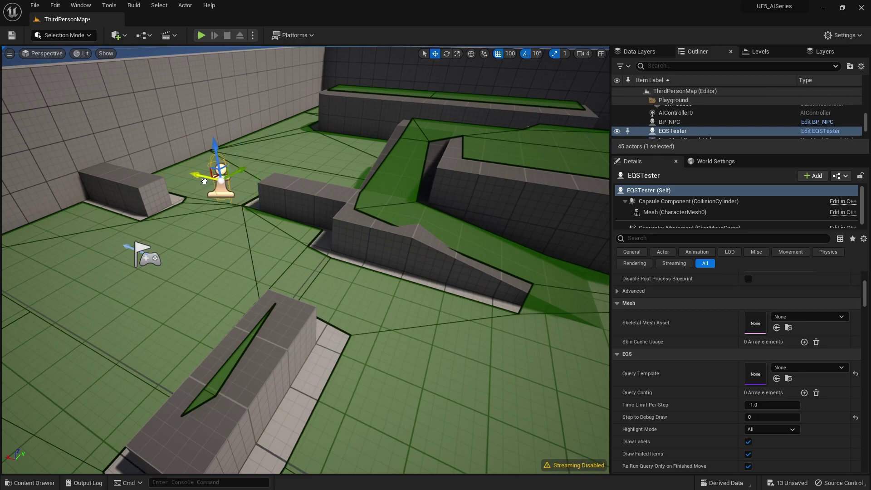
pyautogui.click(798, 367)
pyautogui.click(769, 265)
# Examine the query points generated around the EQSTester and the surrounding blocks from several angles.
pyautogui.moveTo(345, 244); pyautogui.dragTo(177, 213, button='right')
pyautogui.press('d')
pyautogui.moveTo(306, 259); pyautogui.dragTo(305, 258, button='right')
pyautogui.moveTo(358, 207); pyautogui.dragTo(358, 207, button='right')
pyautogui.press('d')
pyautogui.moveTo(416, 281); pyautogui.dragTo(246, 213, button='right')
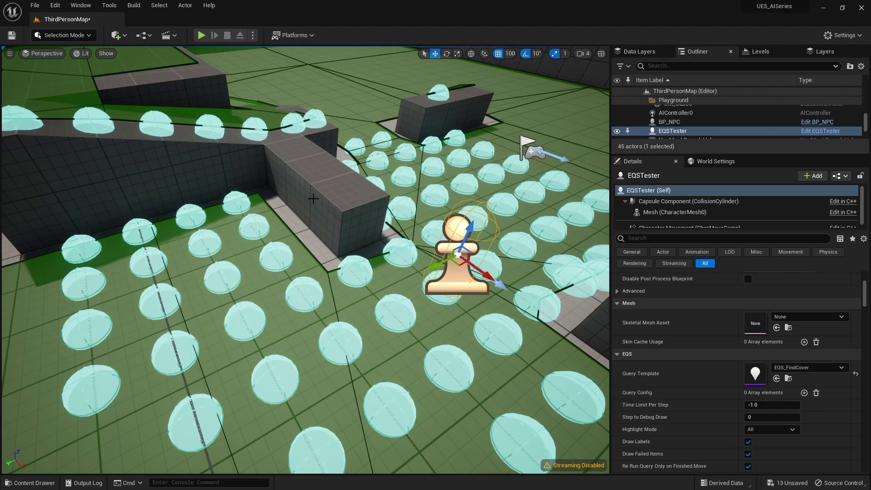
pyautogui.press('d')
pyautogui.moveTo(409, 206); pyautogui.dragTo(262, 208, button='right')
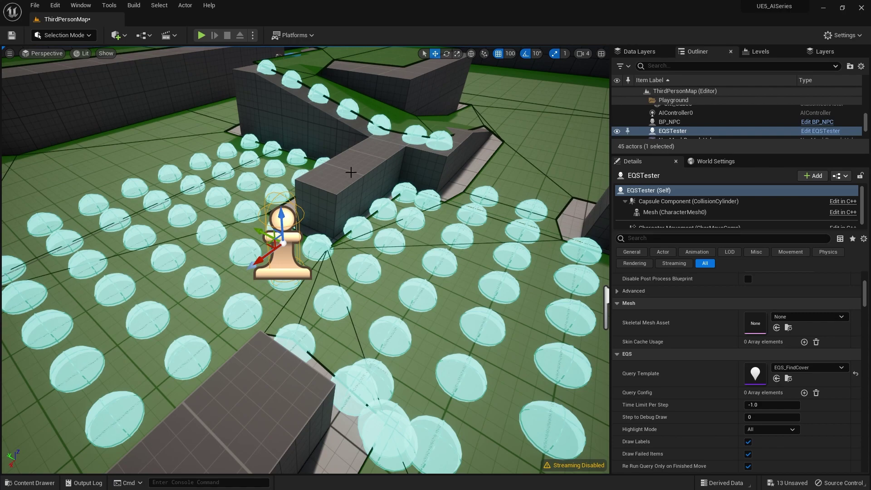
# Add a Trace test to the SimpleGrid generator in EQS_FindCover.
pyautogui.click(36, 483)
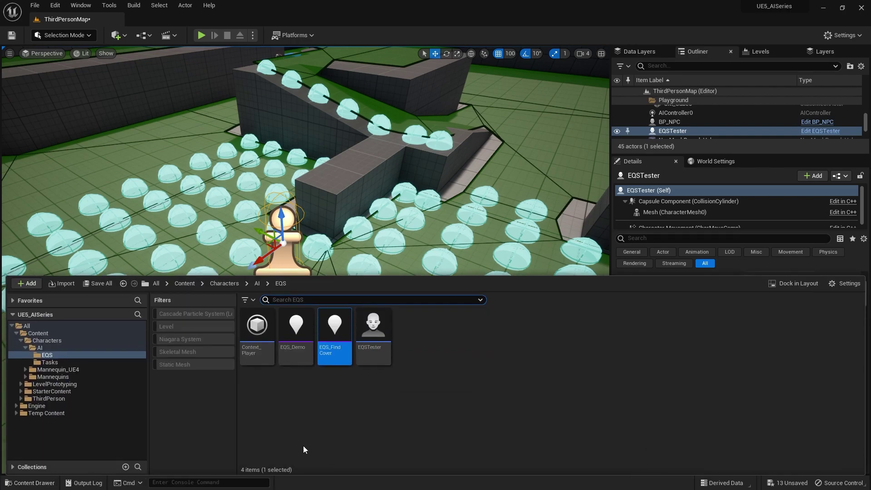
pyautogui.doubleClick(327, 356)
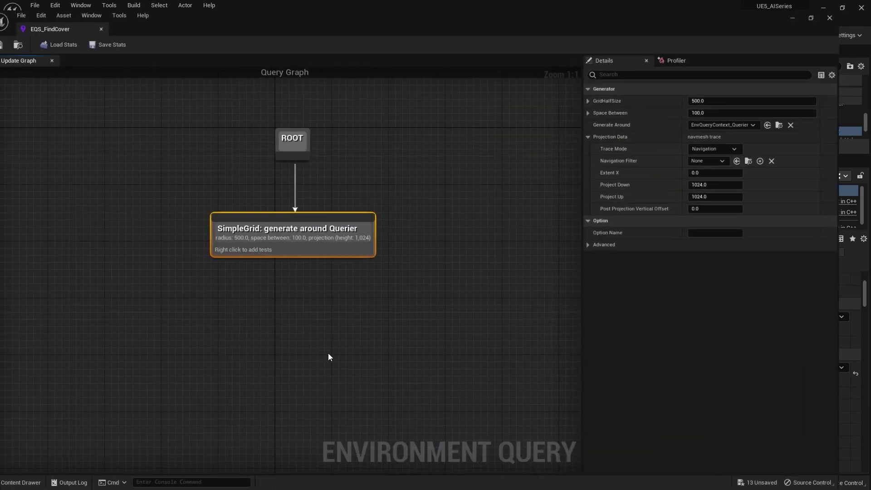
pyautogui.rightClick(307, 246)
pyautogui.moveTo(352, 332)
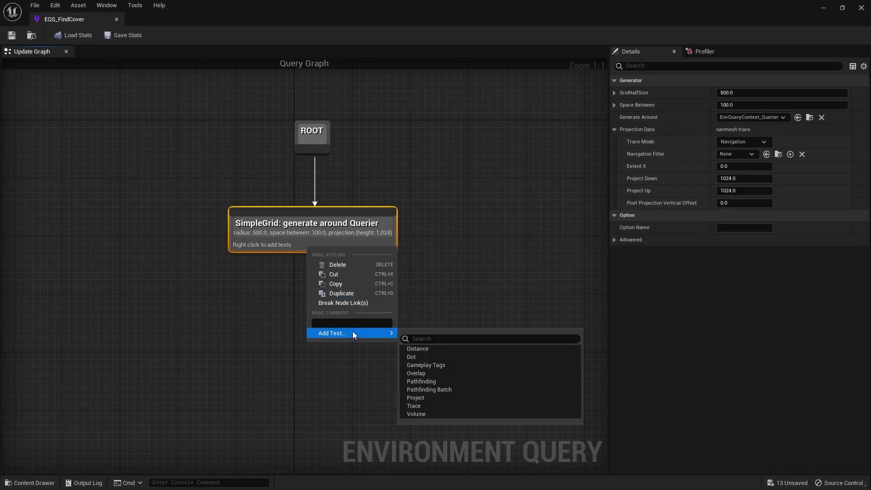
pyautogui.click(415, 406)
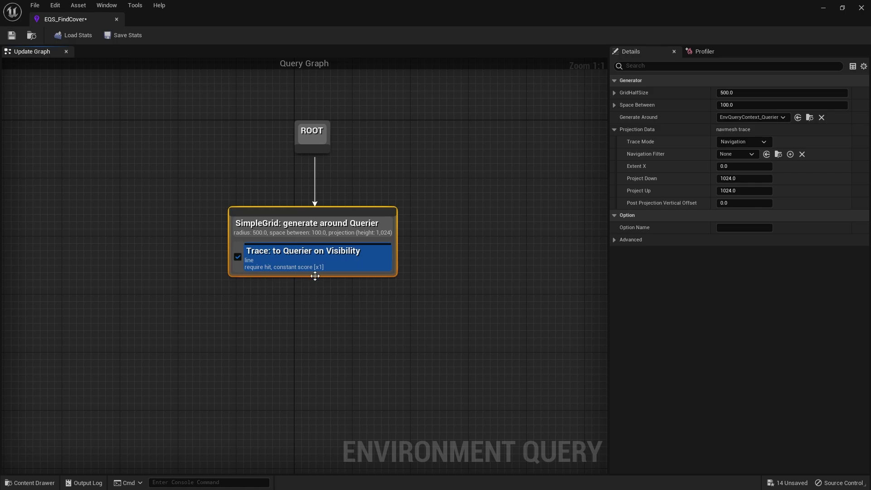
# Set the Trace test's context to Context_Player and save the query.
pyautogui.click(303, 272)
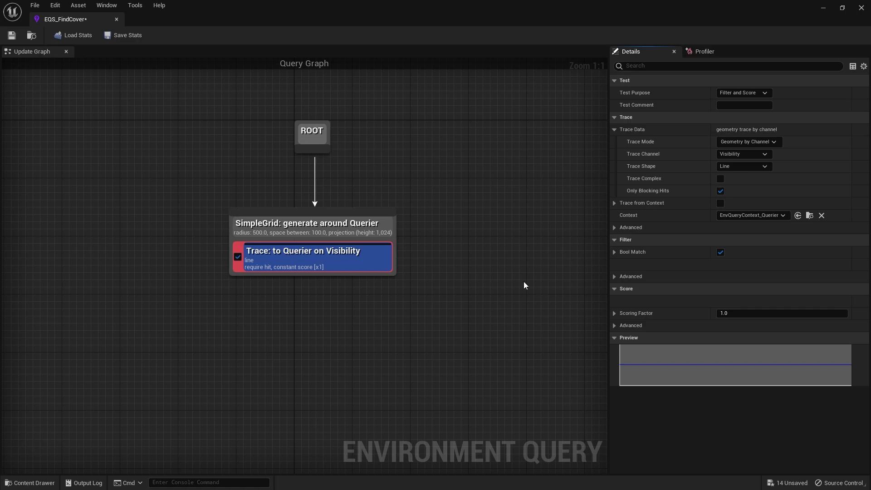
pyautogui.click(752, 215)
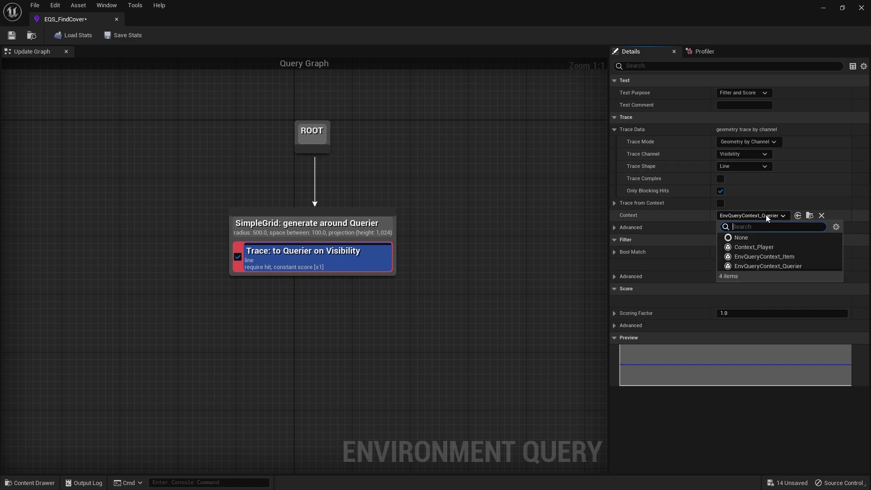
pyautogui.click(745, 246)
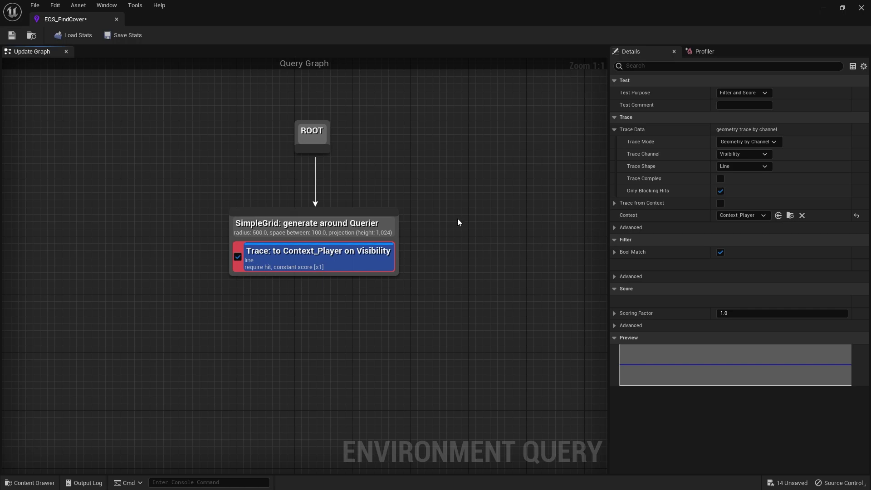
pyautogui.hotkey('ctrl', 's')
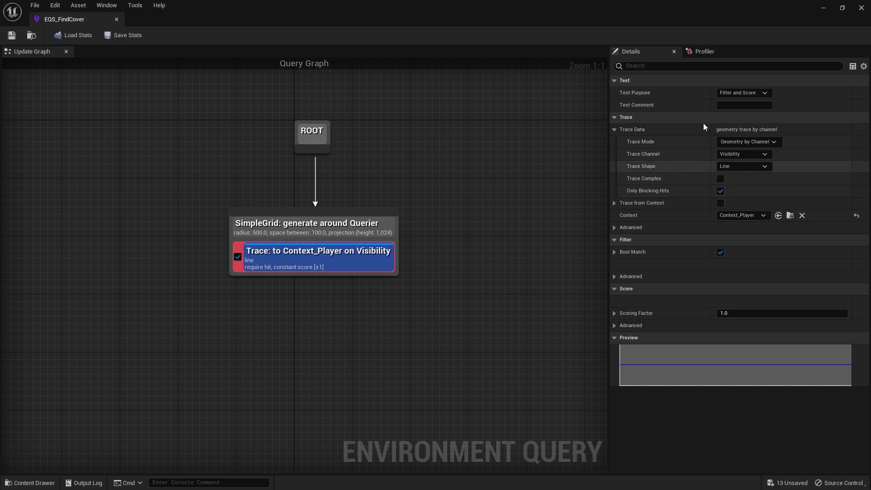
pyautogui.click(823, 9)
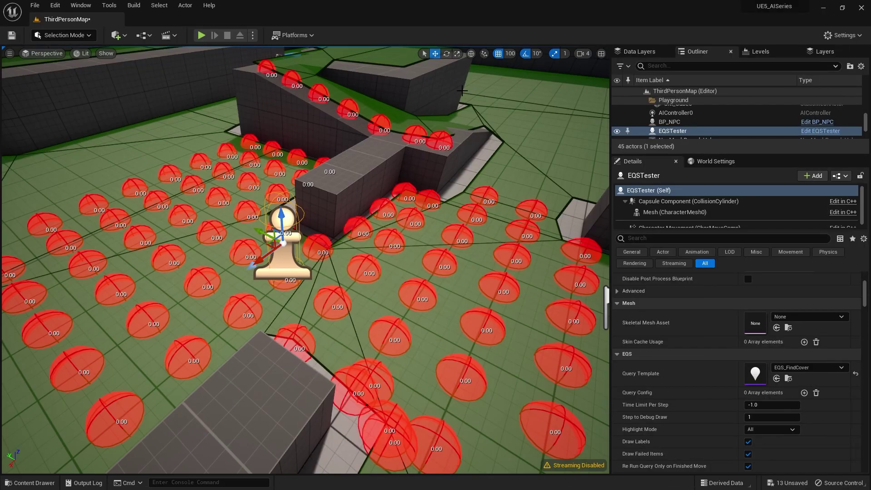
# Play the level, move the character to face the EQSTester, and show the AI debugging overlay for it.
pyautogui.click(201, 35)
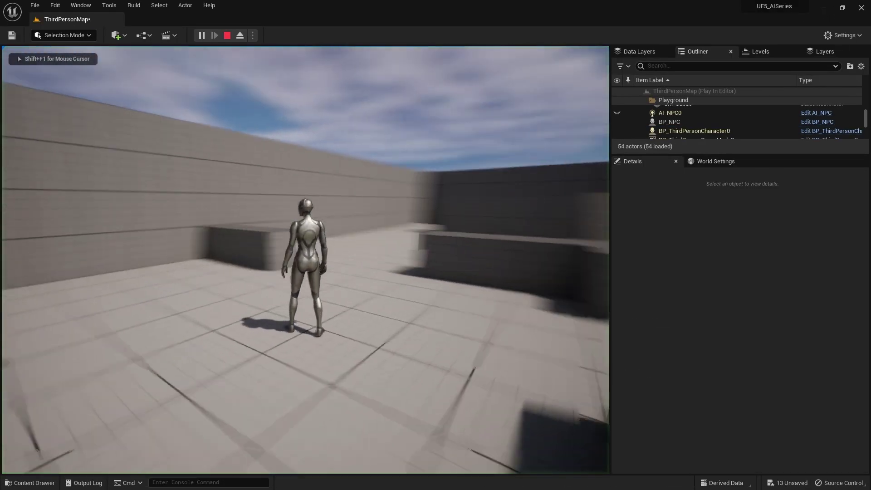
pyautogui.press('s')
pyautogui.press('a')
pyautogui.press('w')
pyautogui.press("'")
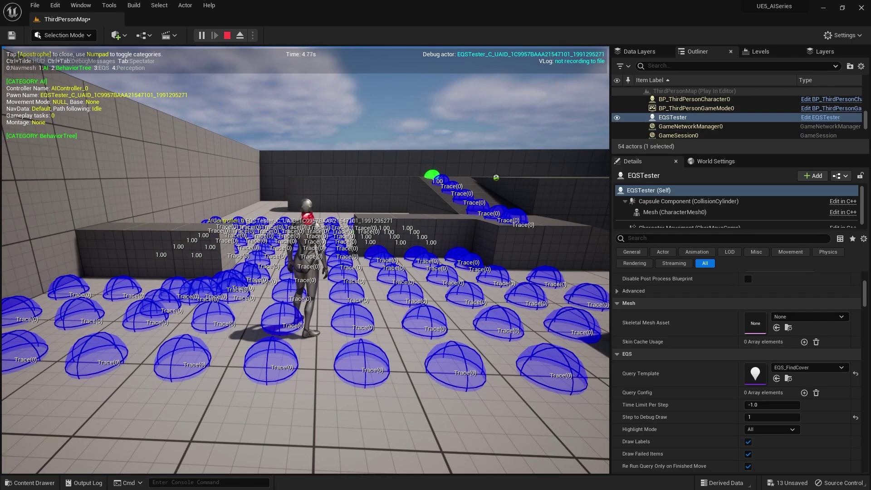
# Move the character around the blocks to check which grid points count as cover from the player, and end the play session.
pyautogui.press('d')
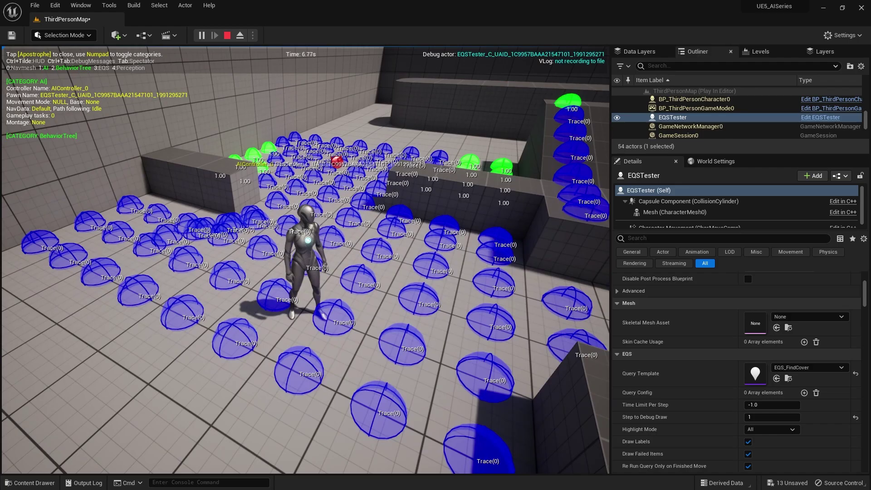
pyautogui.press('w')
pyautogui.press('d')
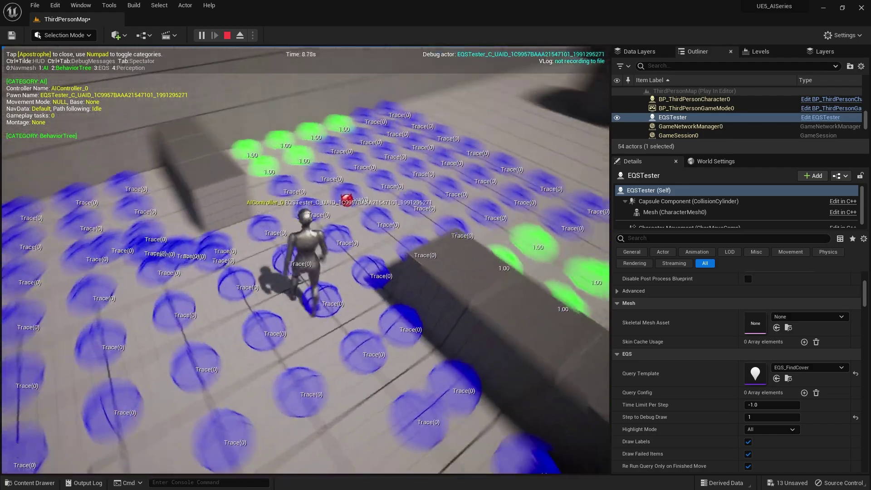
pyautogui.press('a')
pyautogui.press('w')
pyautogui.press('w')
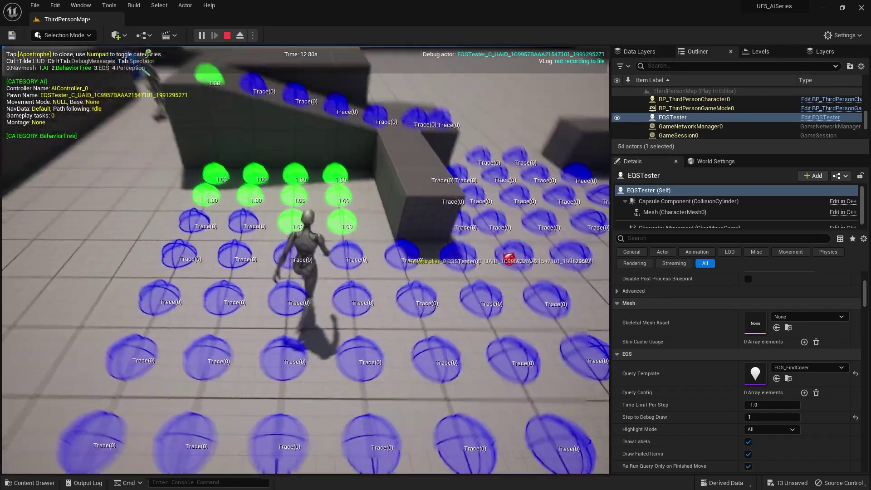
pyautogui.press('d')
pyautogui.press('s')
pyautogui.press('a')
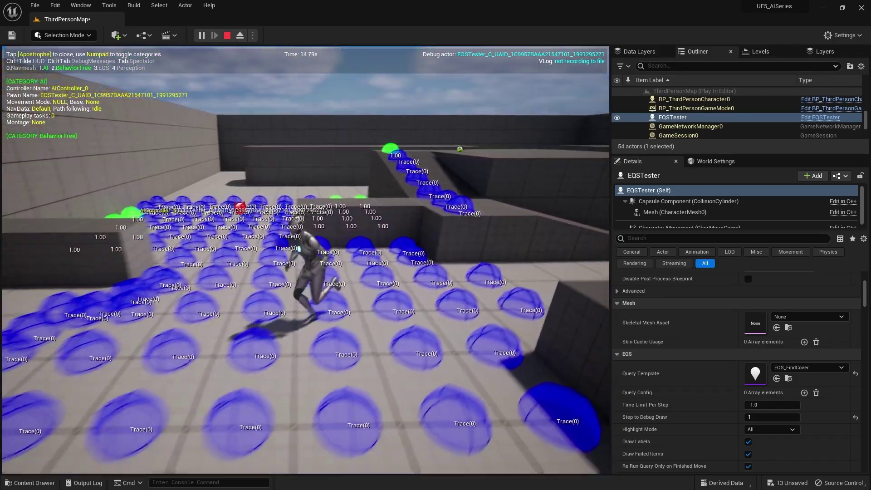
pyautogui.press('w')
pyautogui.press('s')
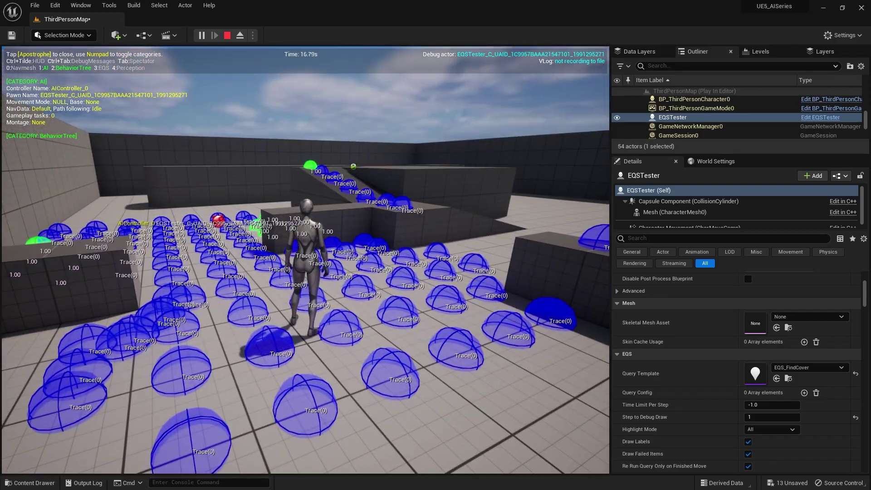
pyautogui.press('w')
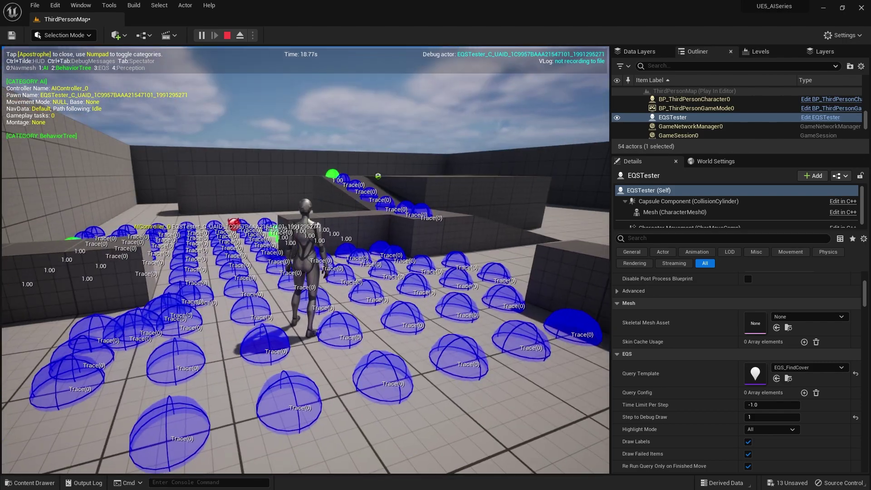
pyautogui.press('a')
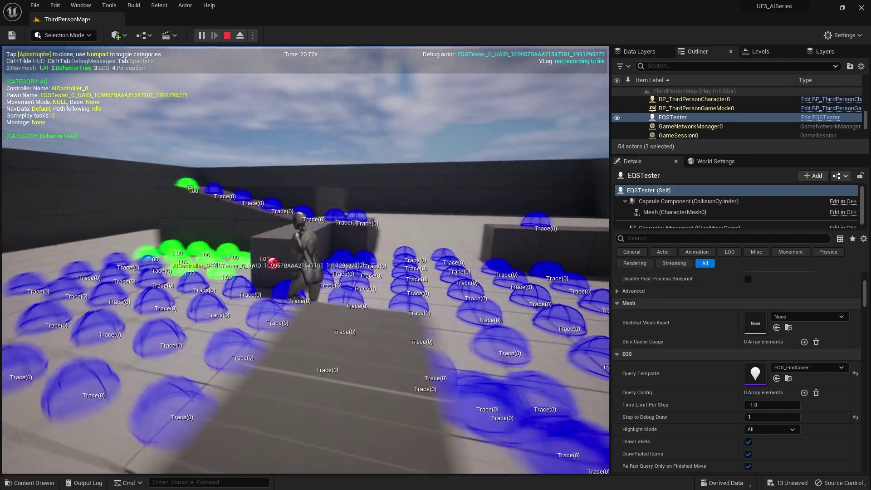
pyautogui.press('d')
pyautogui.press('s')
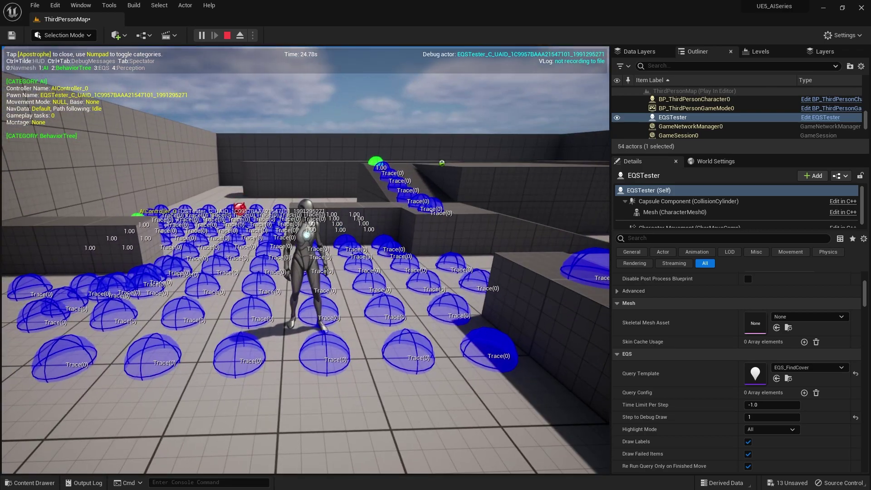
pyautogui.press('Escape')
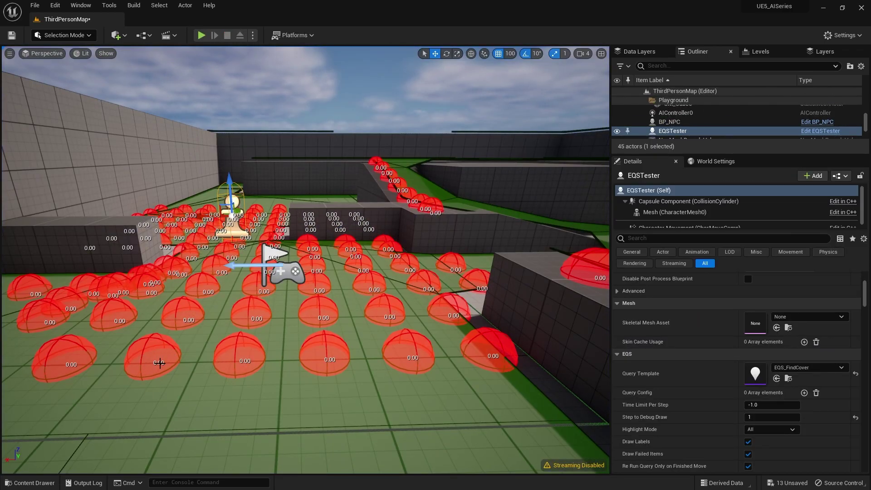
# Set the SimpleGrid generator's Post Projection Vertical Offset to 50 in EQS_FindCover and save the query.
pyautogui.click(47, 483)
pyautogui.doubleClick(297, 335)
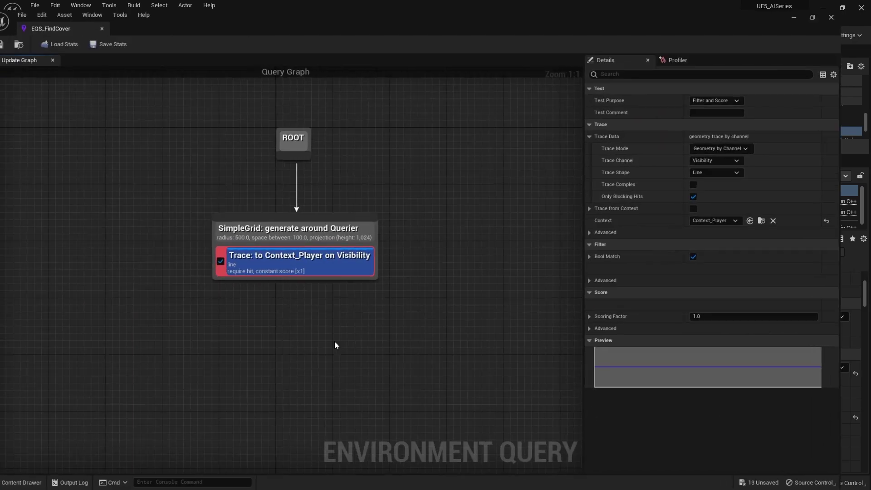
pyautogui.click(246, 233)
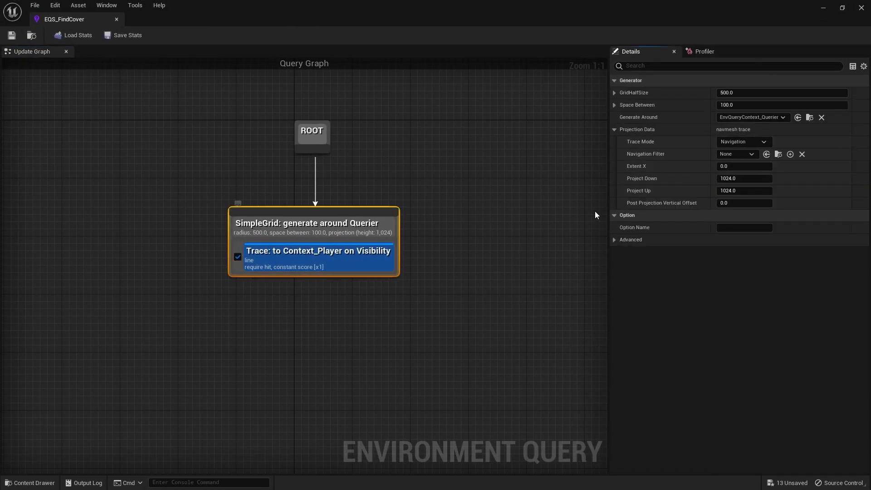
pyautogui.moveTo(654, 208)
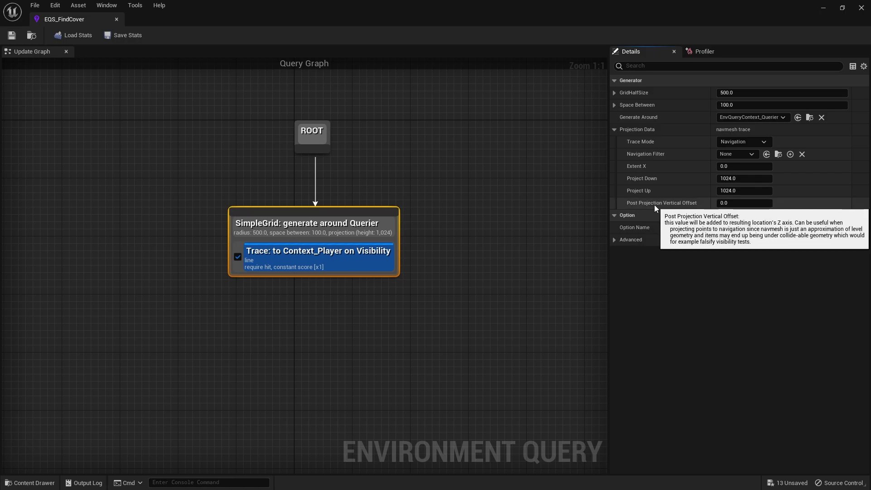
pyautogui.click(744, 203)
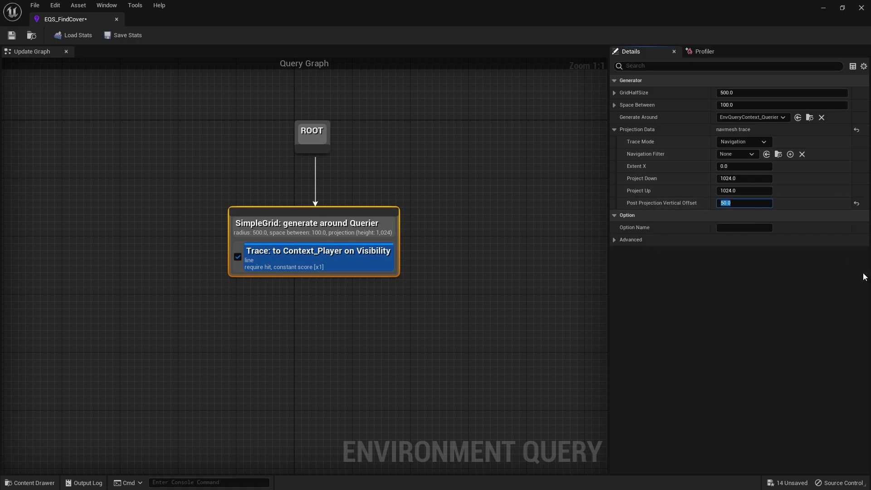
pyautogui.click(12, 35)
pyautogui.click(821, 9)
# Play the level, show the AI debugging overlay for the EQSTester, and move the character to check the raised grid points against the blocks.
pyautogui.moveTo(346, 349); pyautogui.dragTo(353, 178, button='right')
pyautogui.click(201, 35)
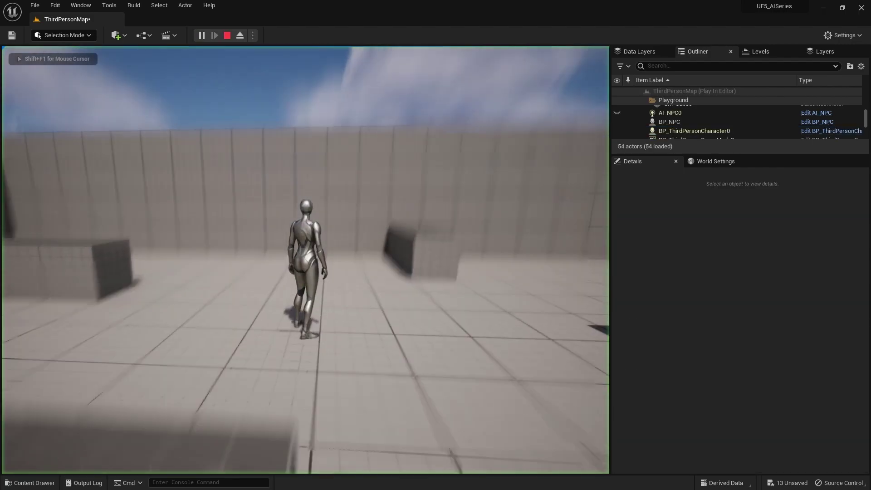
pyautogui.press("'")
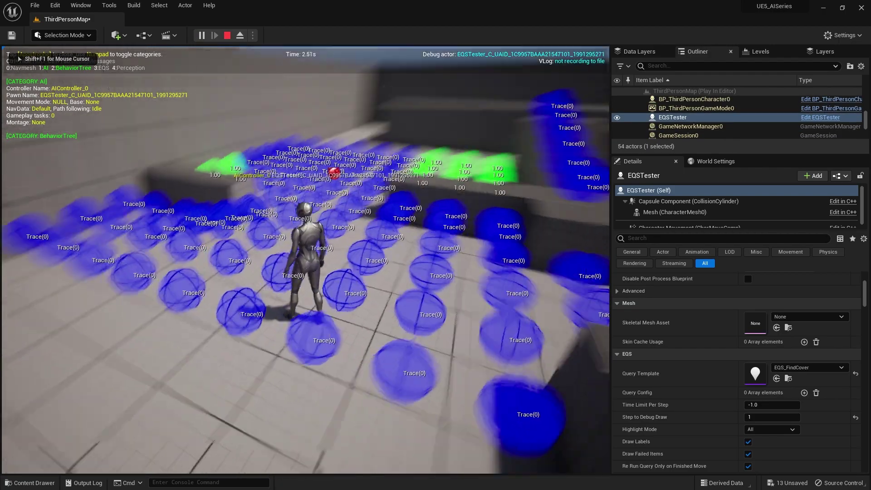
pyautogui.press('a')
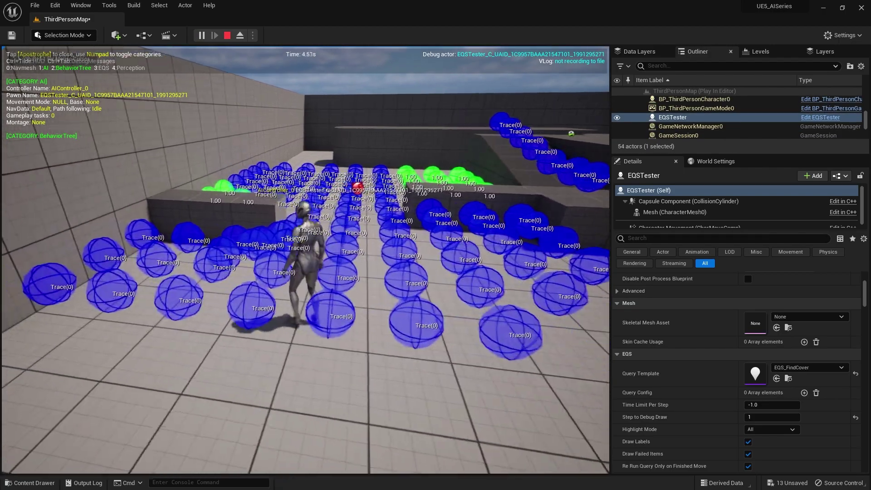